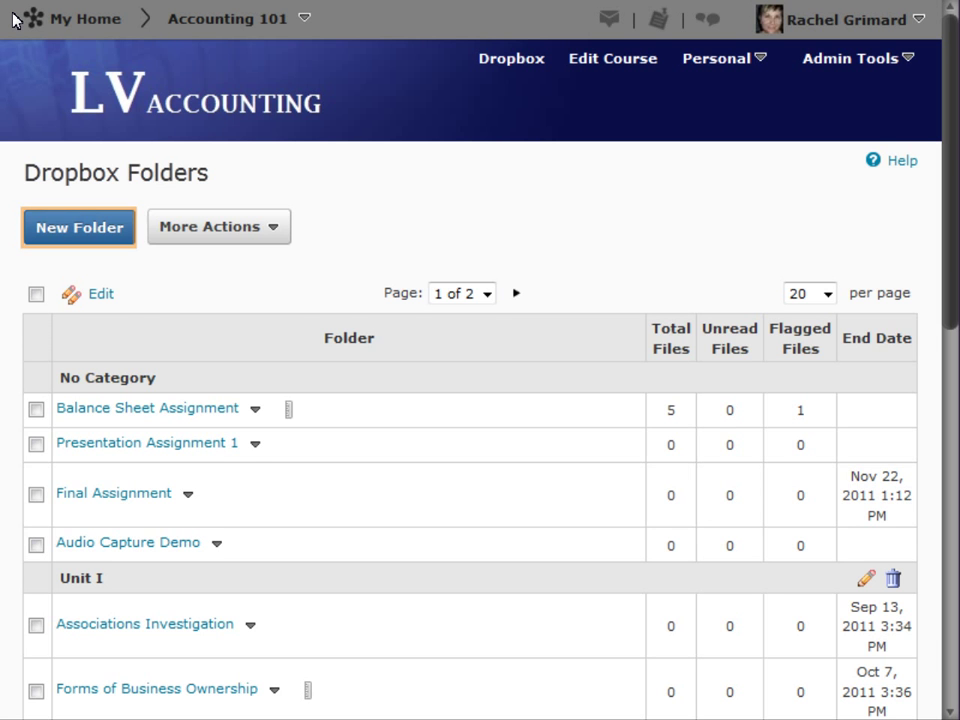
- Start a new dropbox folder and name it 'unit 1 - group project'
click(107, 229)
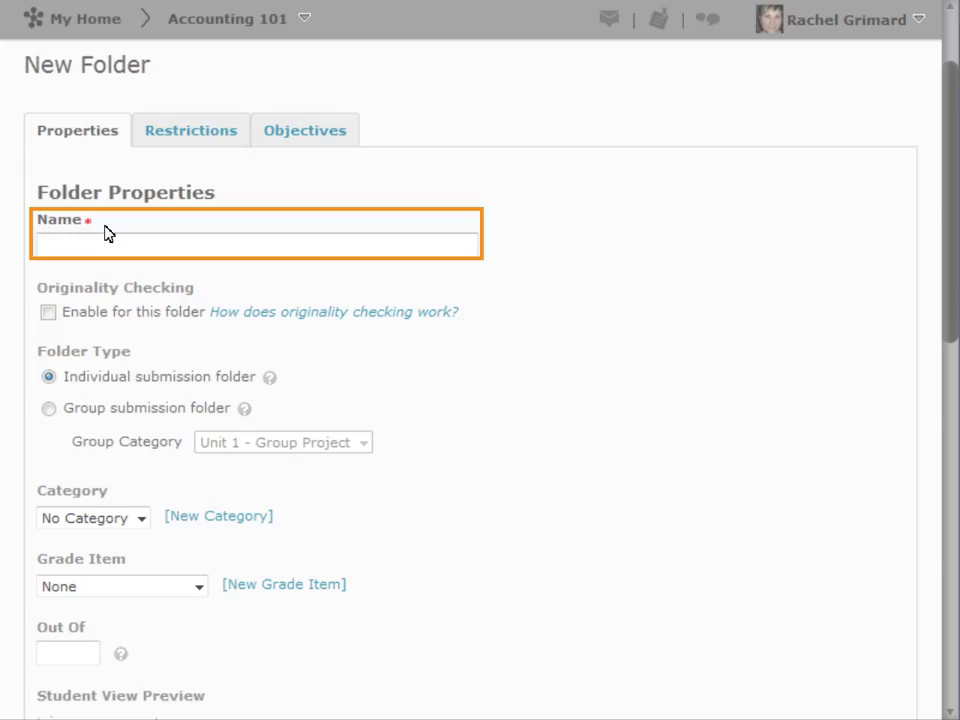
click(43, 250)
text(u)
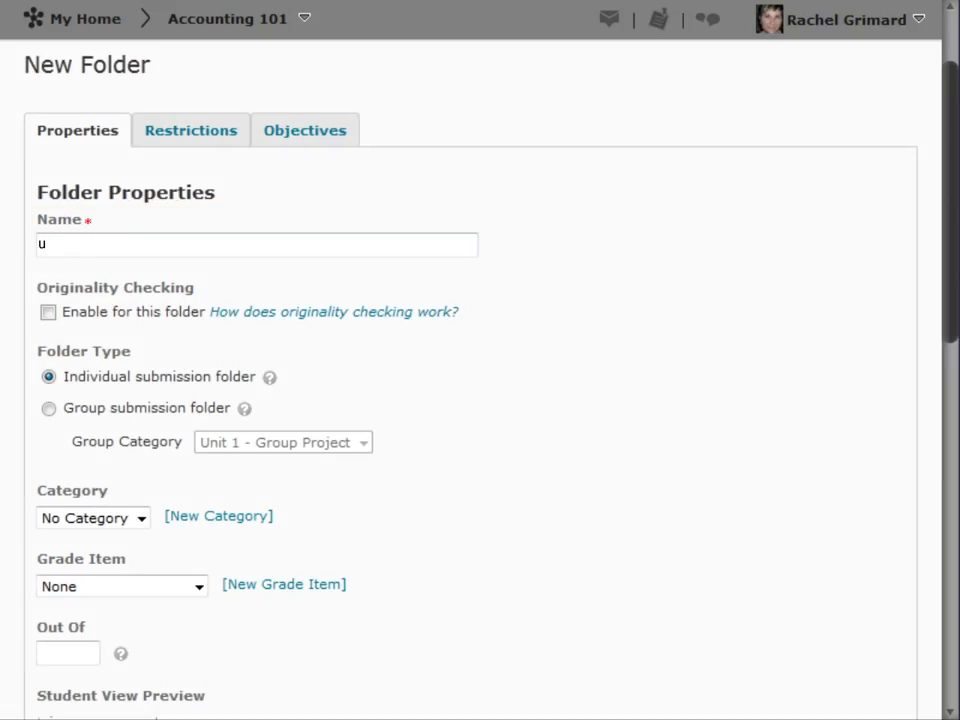
text(nit 1)
text( - group project)
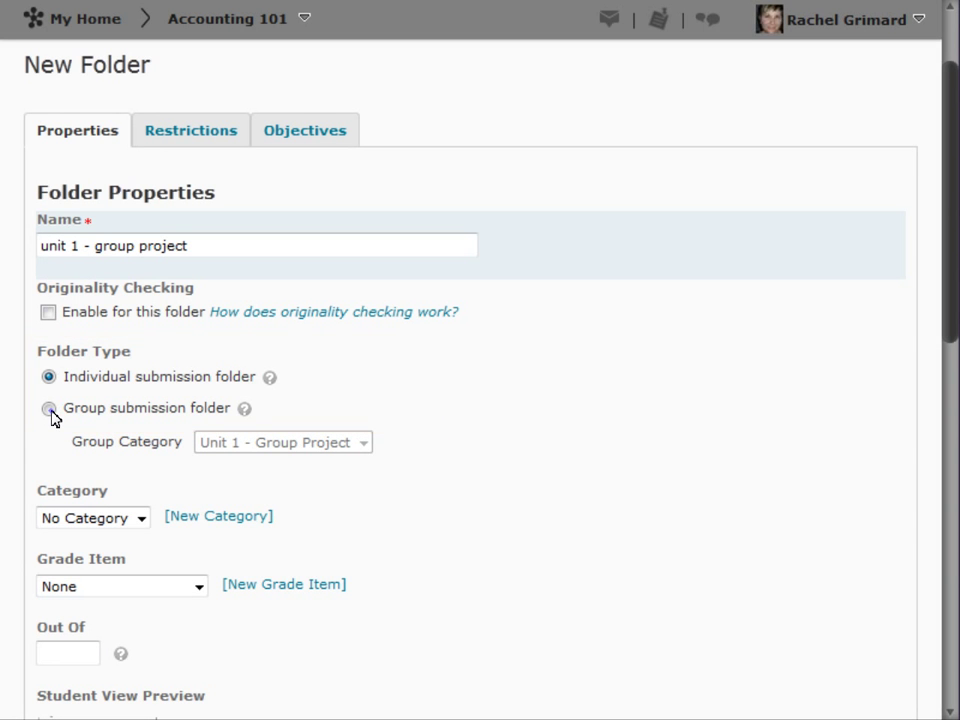
- Make it a group submission folder with the Unit 1 - Group Project group category
click(49, 409)
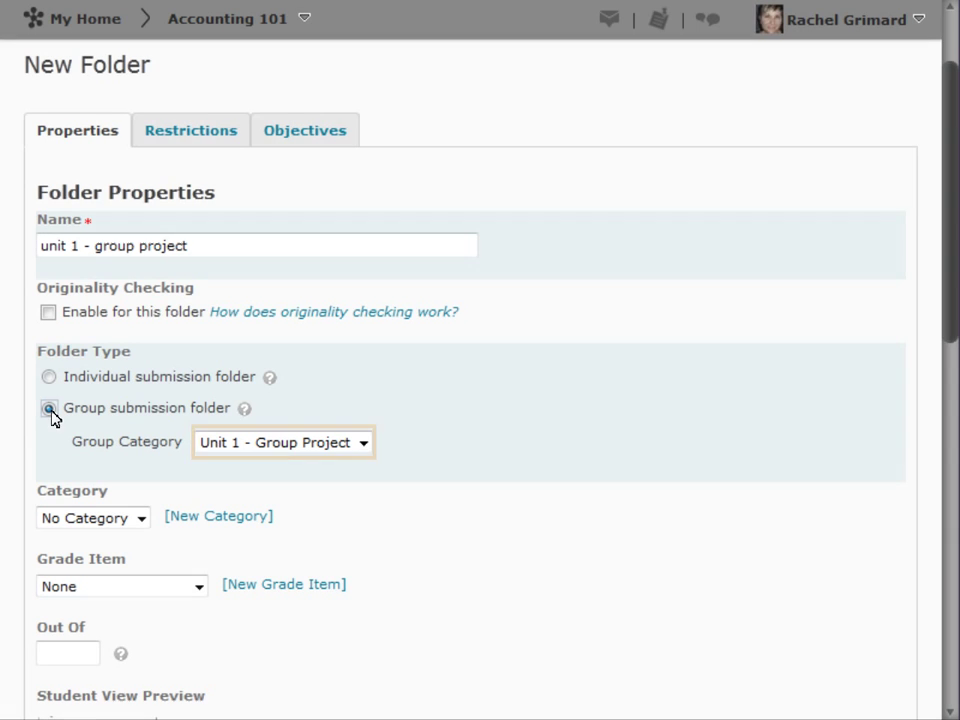
scroll(954, 507, down, 4)
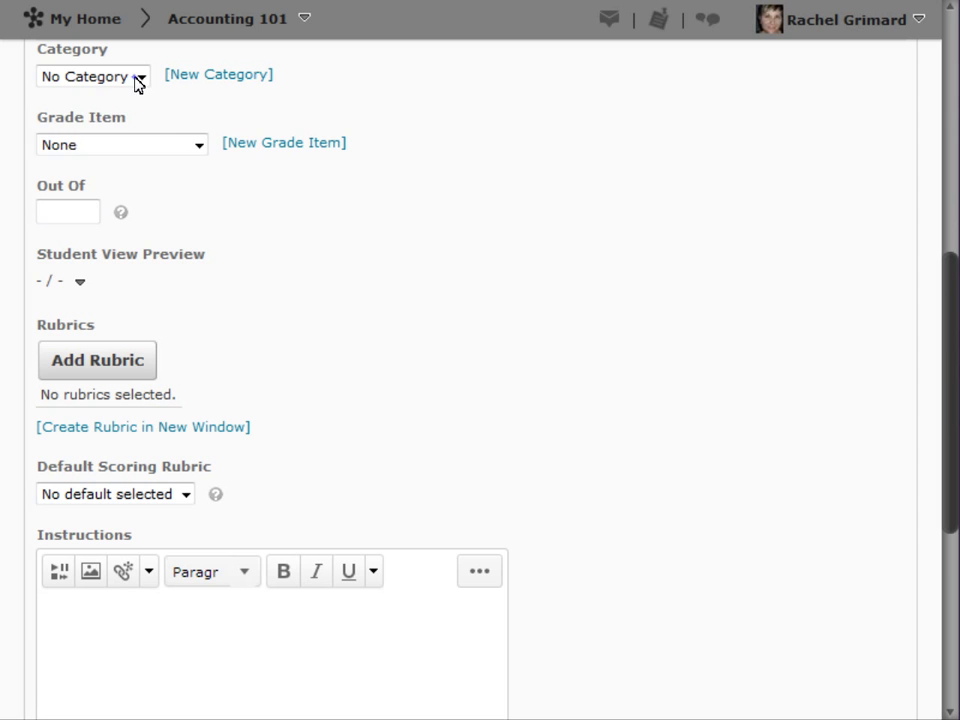
- File the folder under the Unit I category and score it out of 75
click(138, 79)
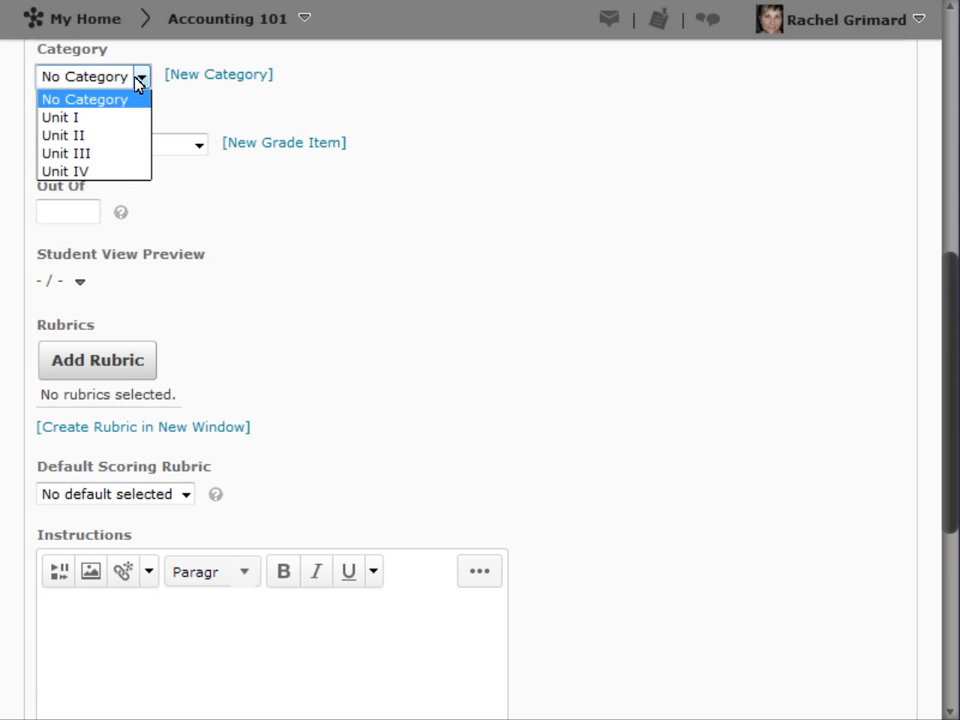
click(73, 119)
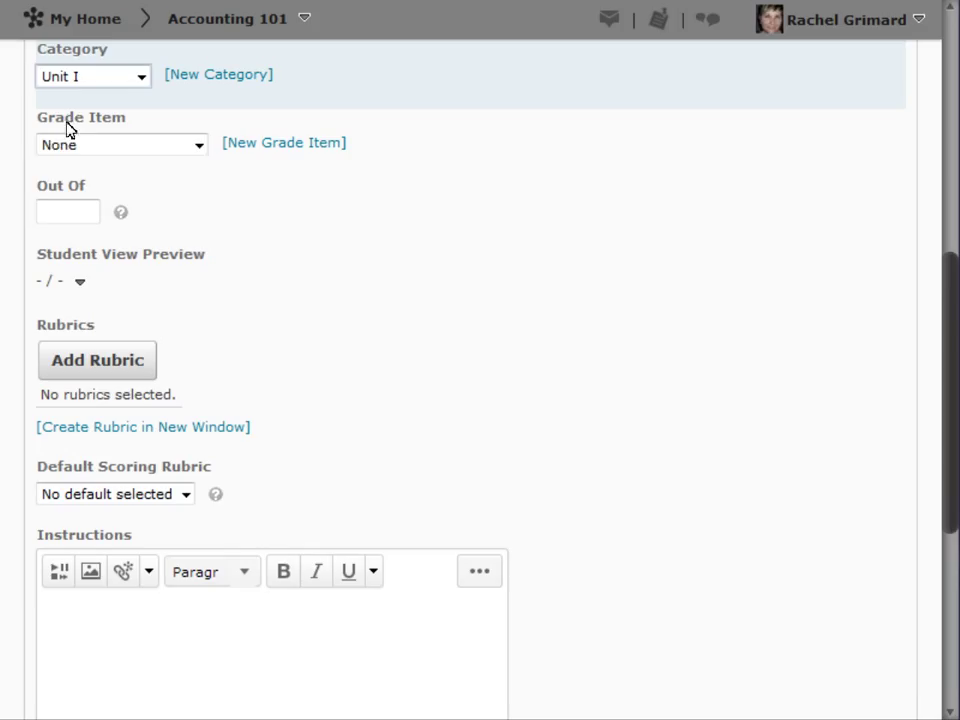
text(75)
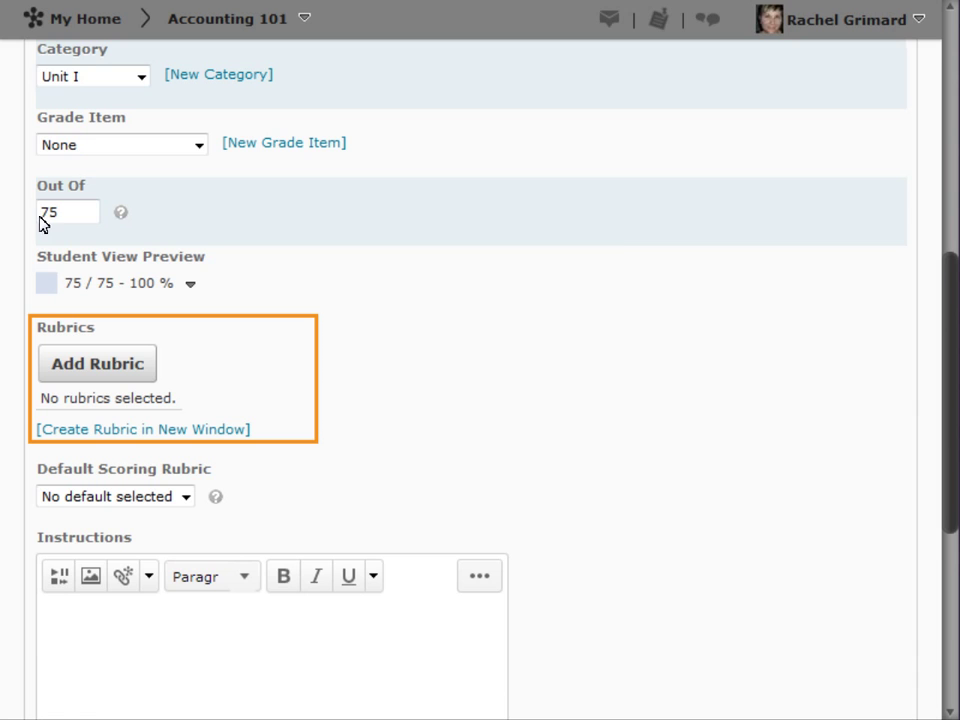
- Attach the Presentation Skills rubric to the folder
click(118, 372)
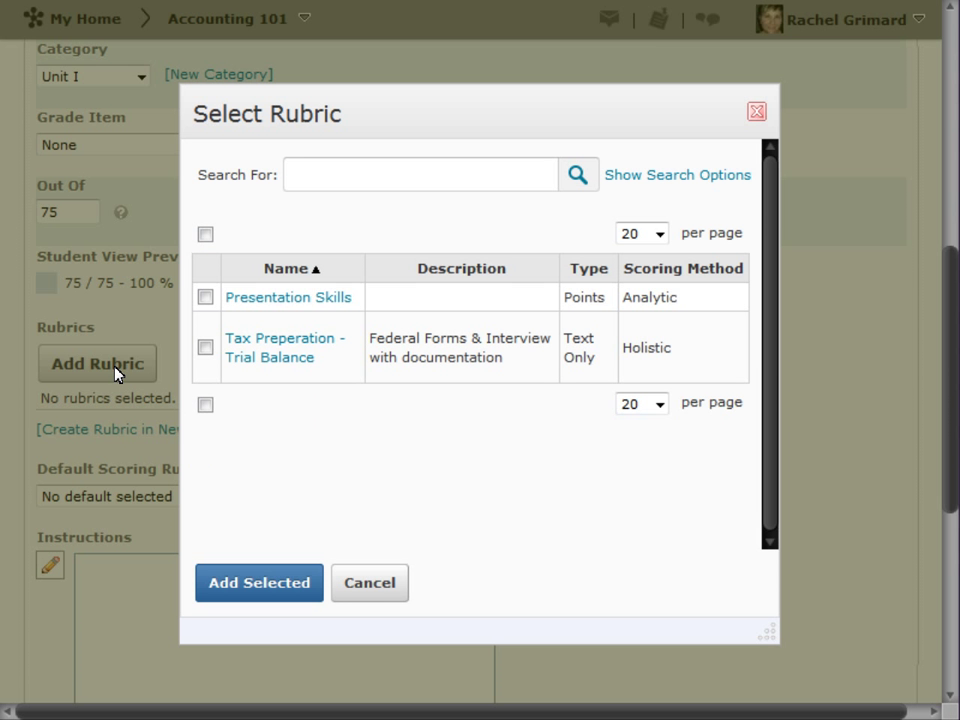
click(205, 298)
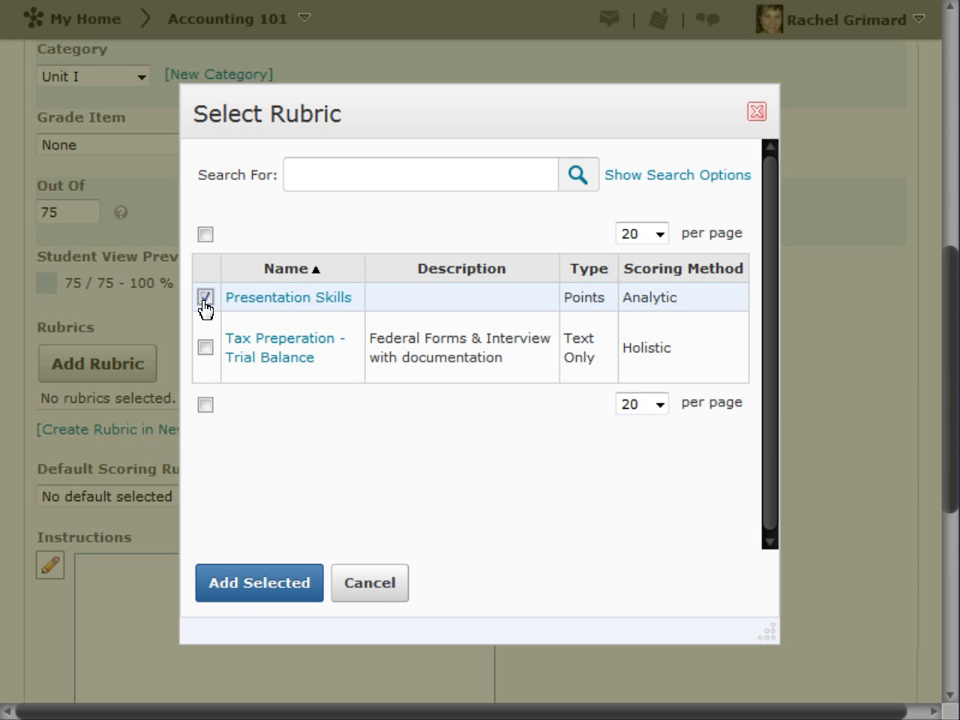
click(241, 594)
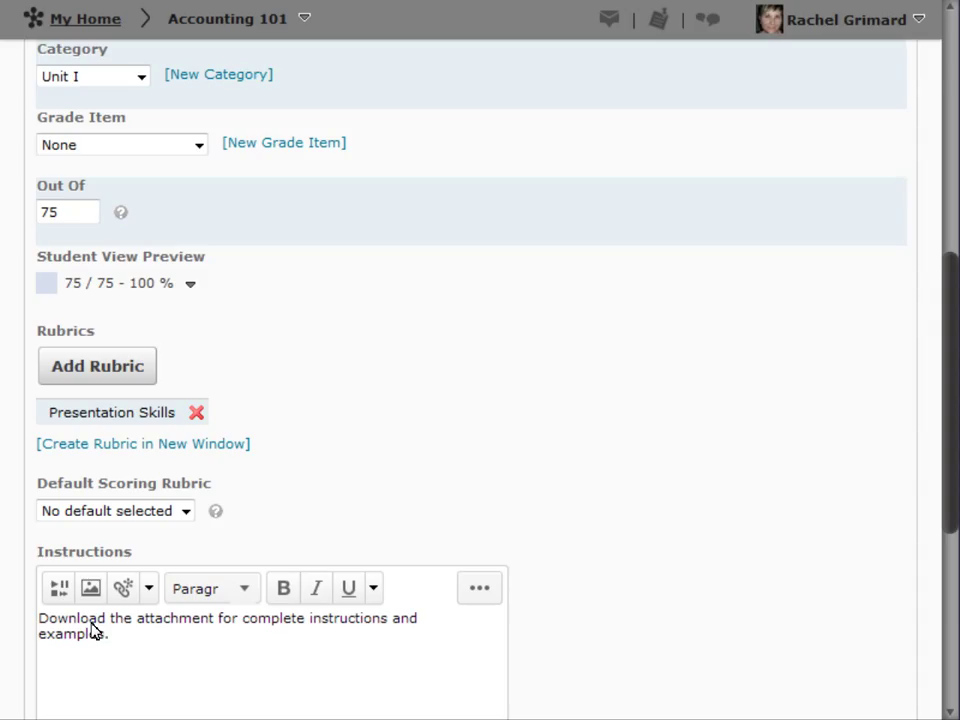
- Upload 'Unit 1 - group assignment instructions.docx' from the computer as a folder attachment
click(950, 580)
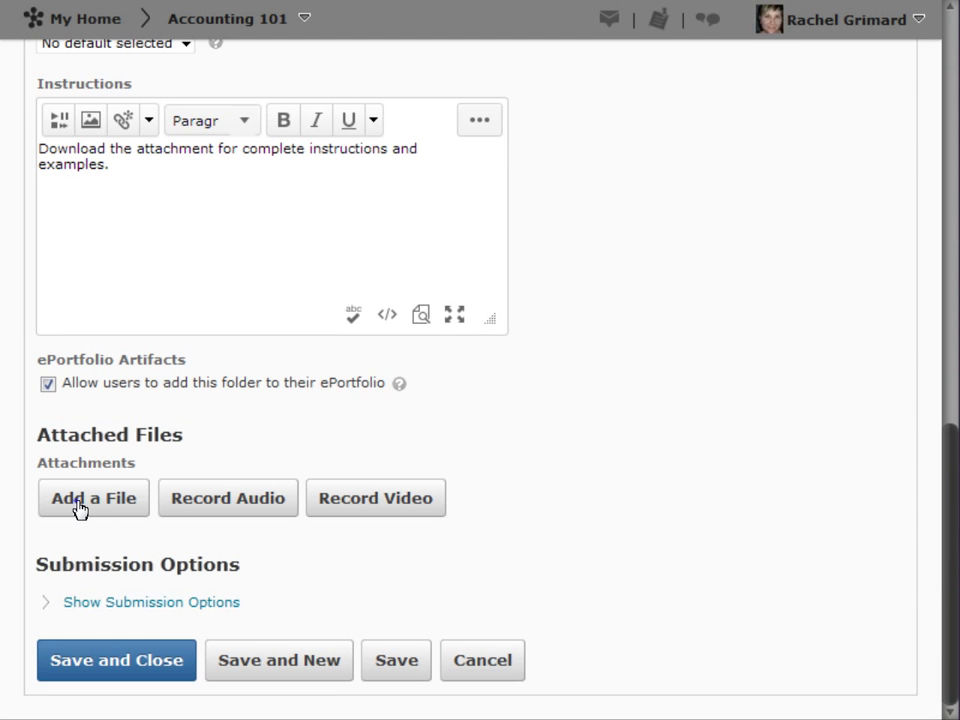
click(80, 508)
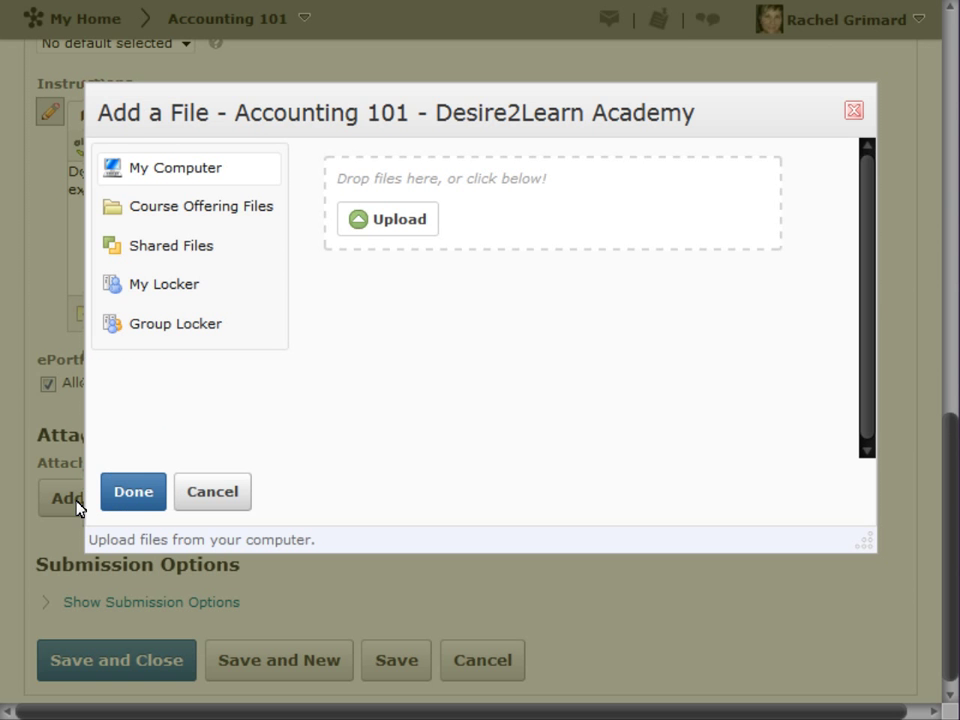
click(397, 224)
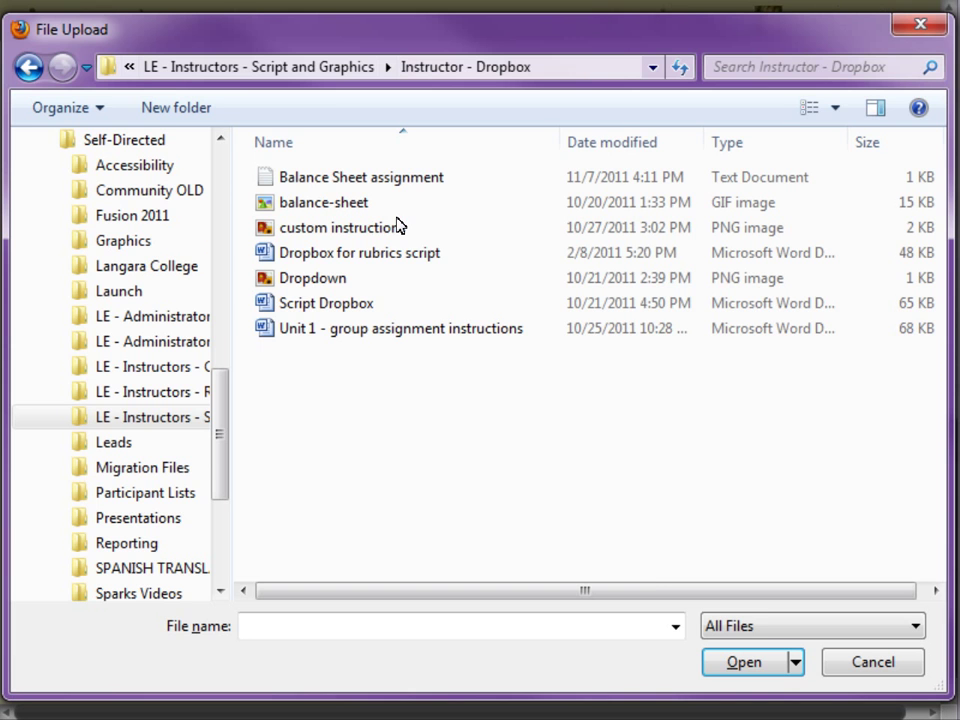
double_click(414, 337)
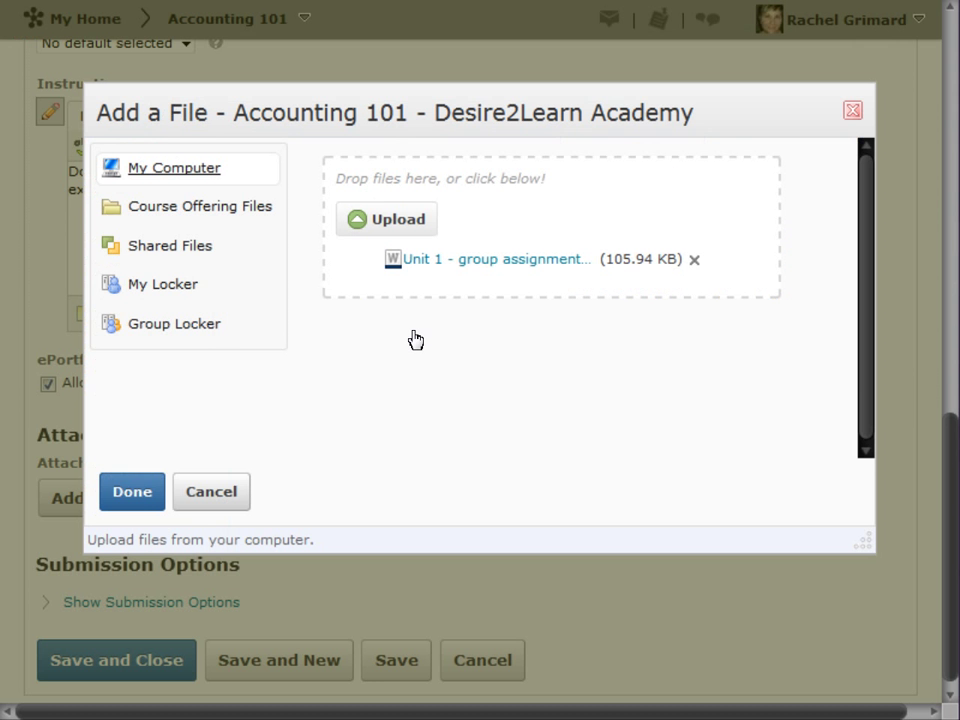
click(131, 492)
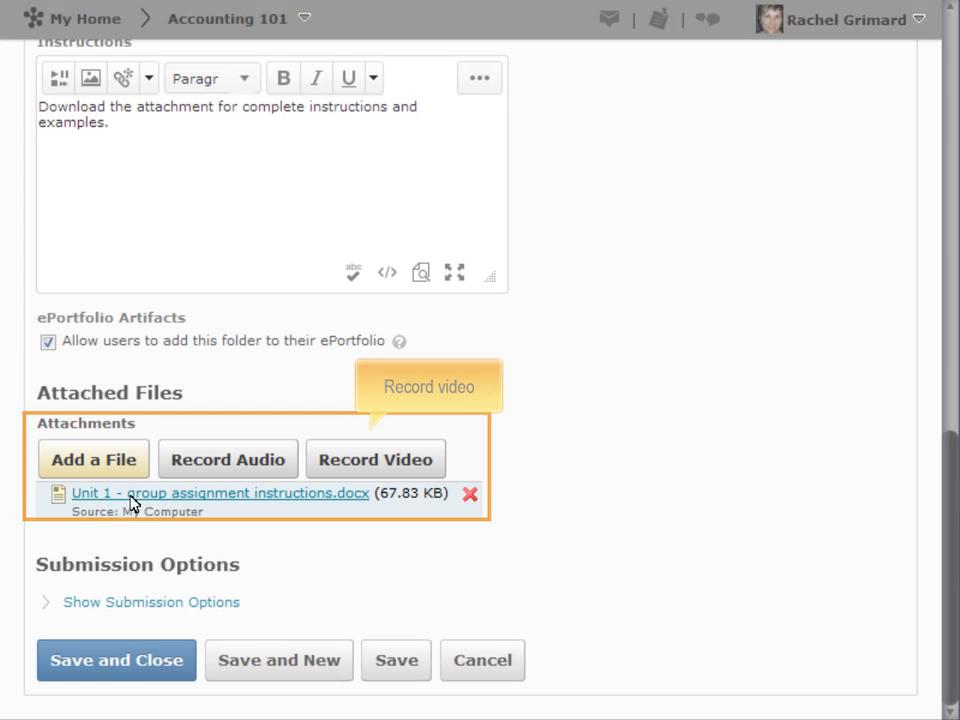
- Expand the submission options: unlimited files per submission, keep all submissions
click(90, 602)
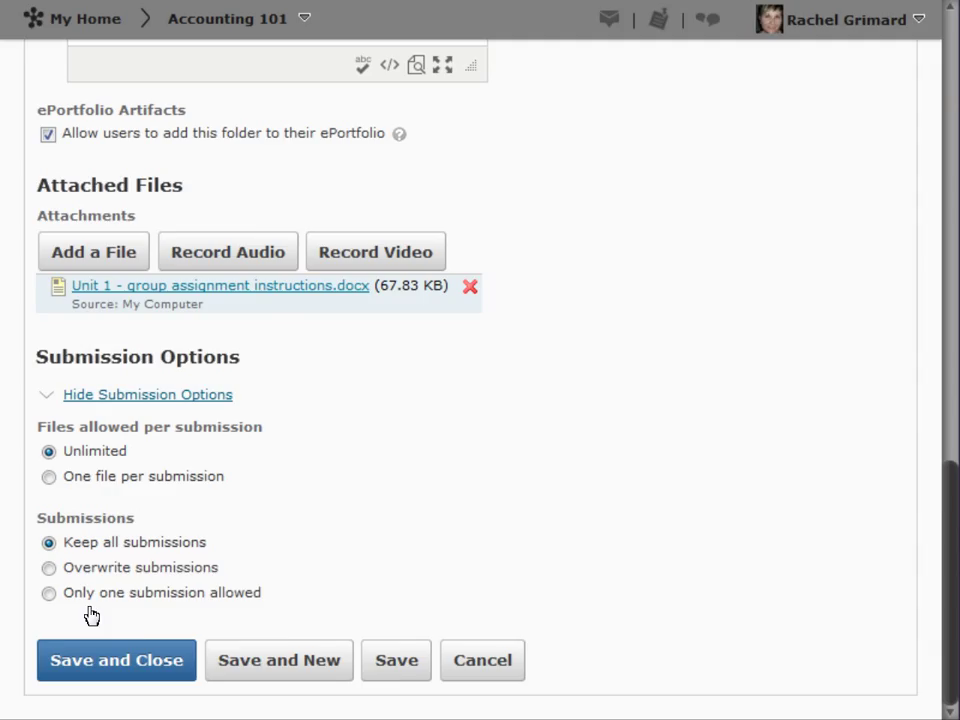
- Save the 'unit 1- group project' folder
click(404, 666)
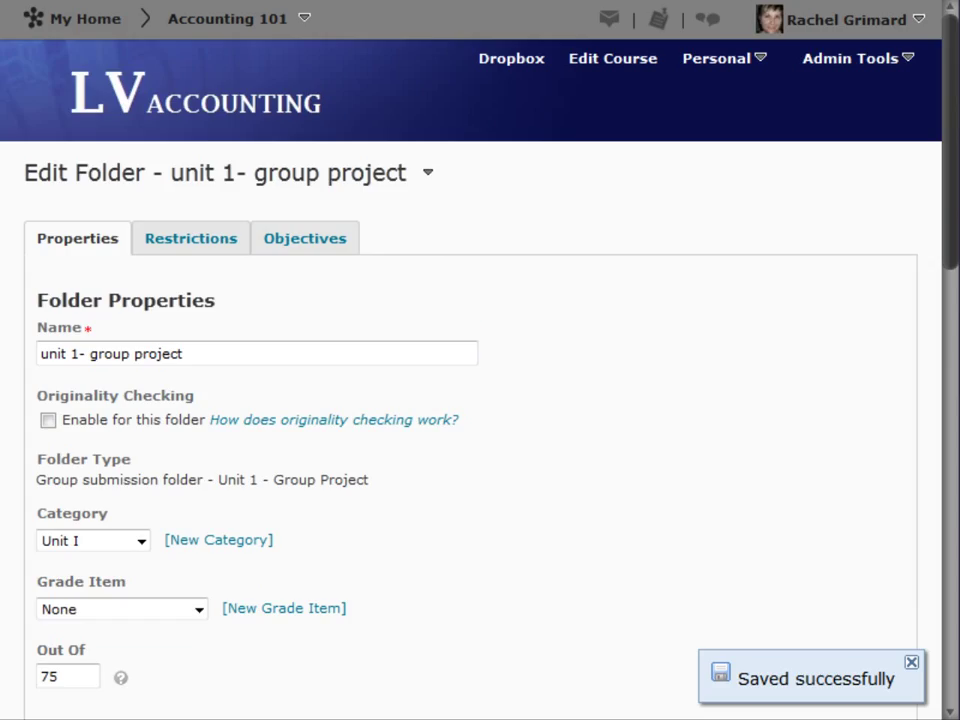